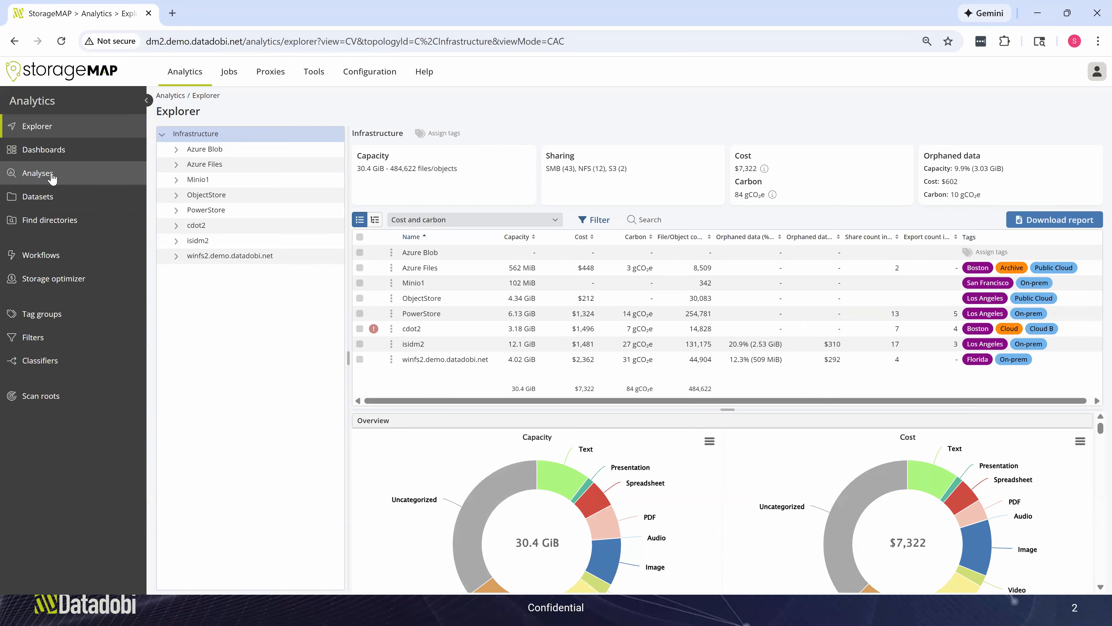
# Create a new analysis and set its source scope to the isidm2 storage system under Infrastructure.
pyautogui.click(52, 176)
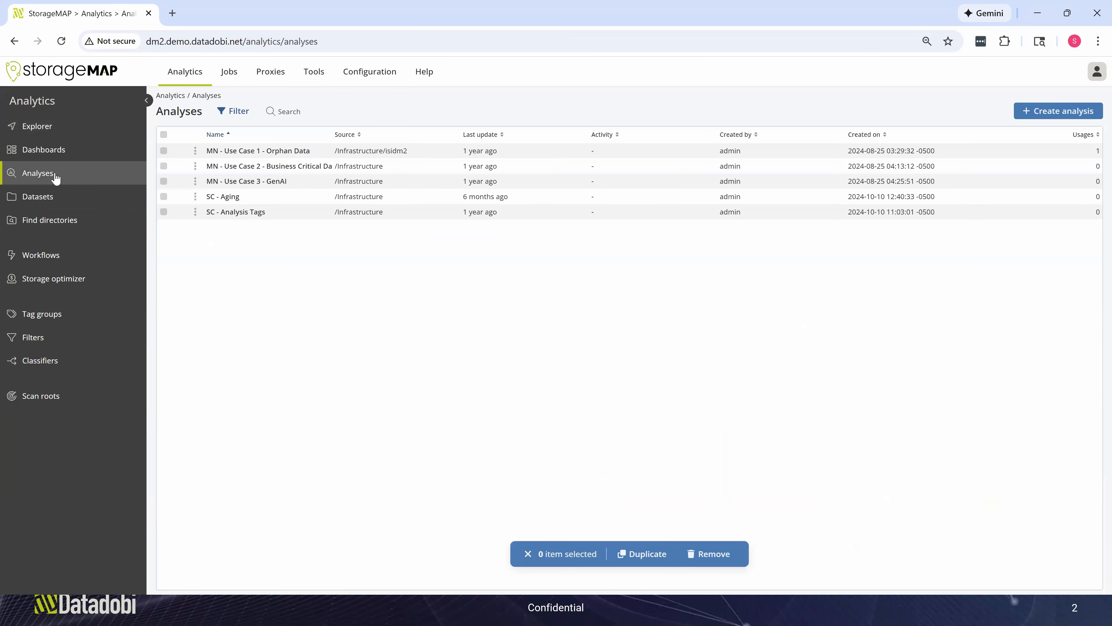
pyautogui.click(1043, 115)
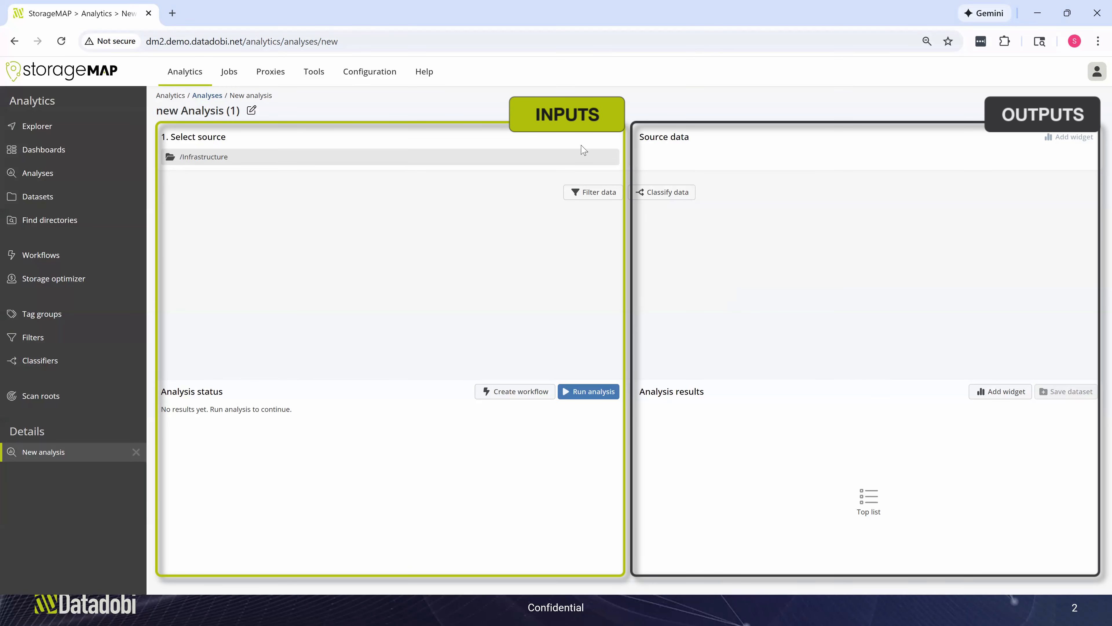
pyautogui.click(507, 158)
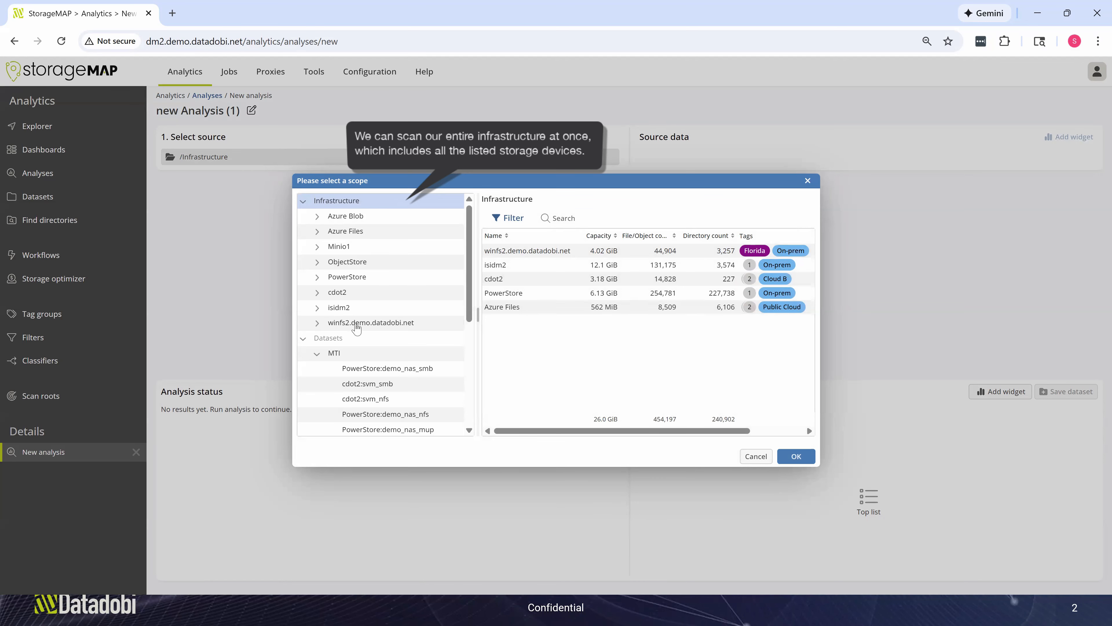
pyautogui.click(345, 309)
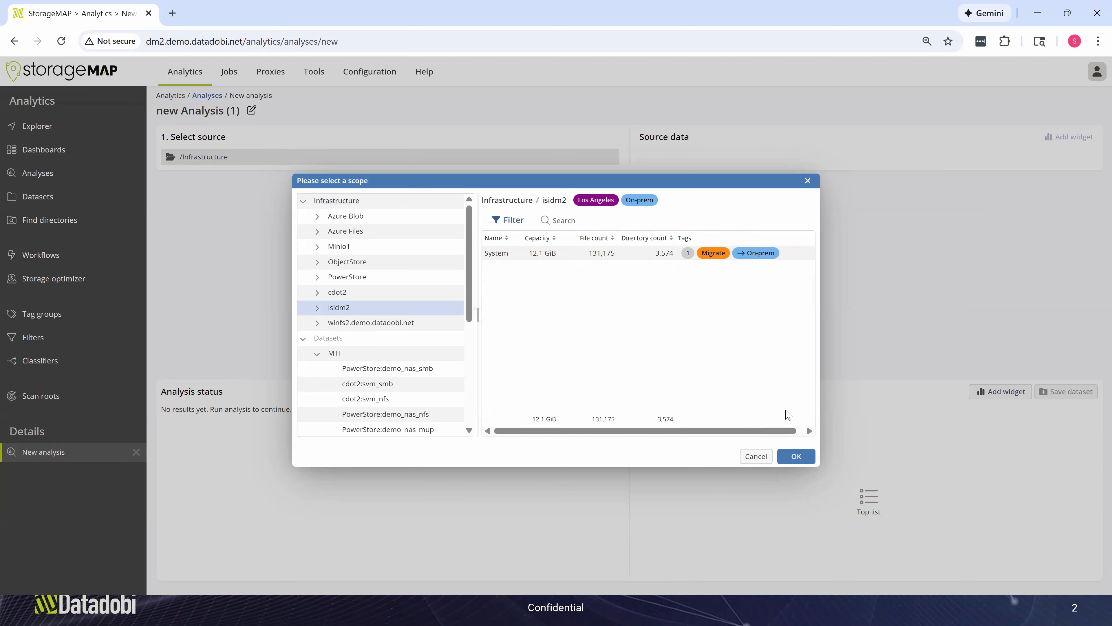
pyautogui.click(800, 458)
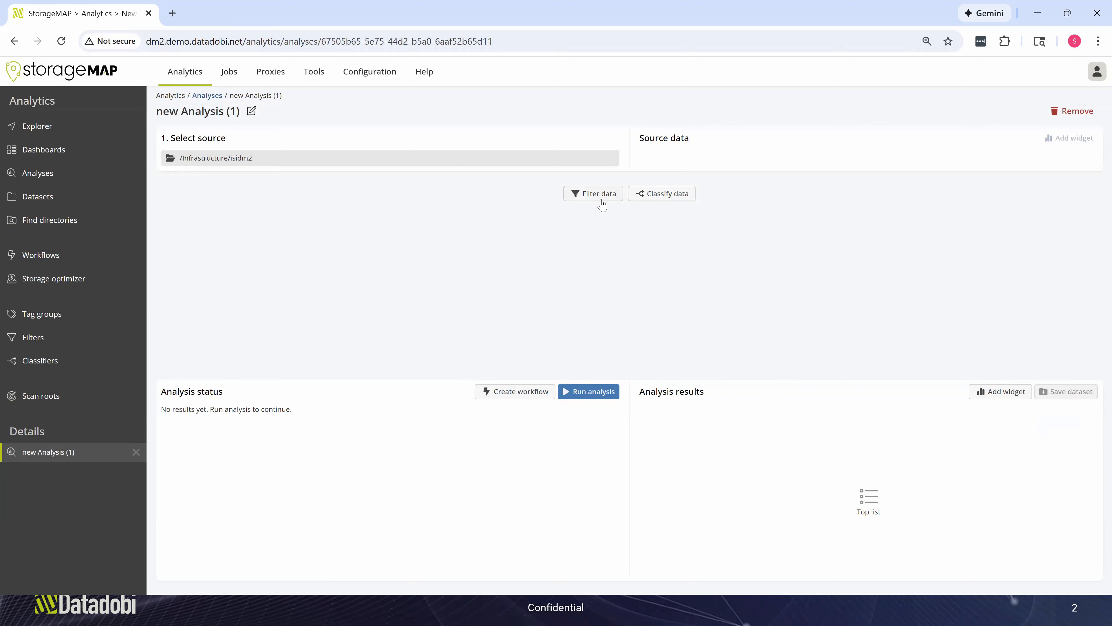
# Add the saved filter PDF AI Demo to the analysis and review its definition and available tag values.
pyautogui.click(600, 194)
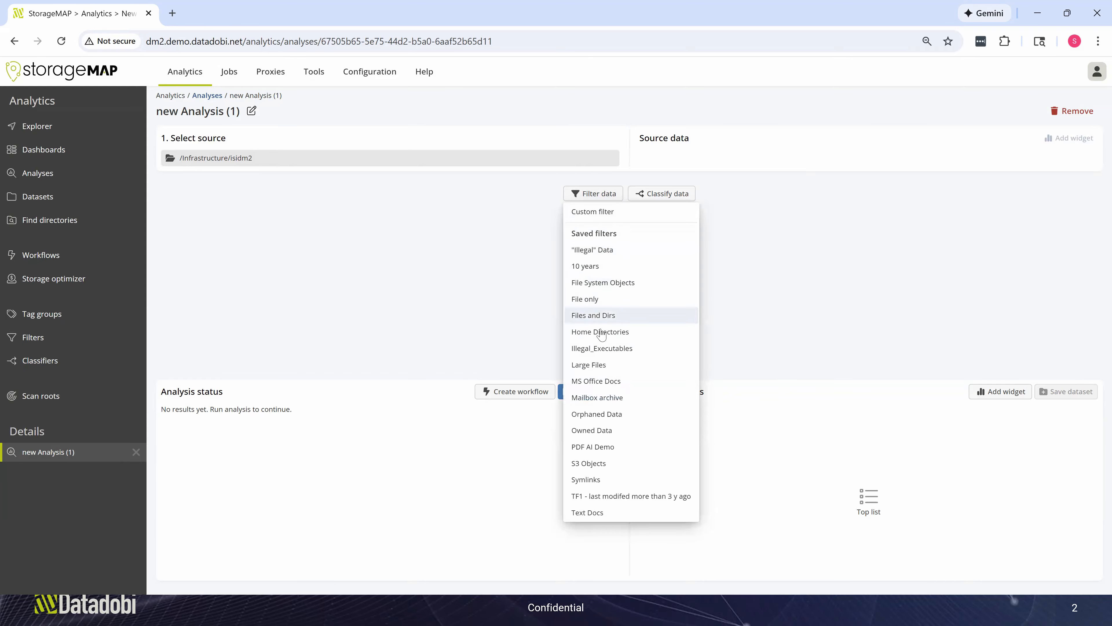
pyautogui.click(610, 447)
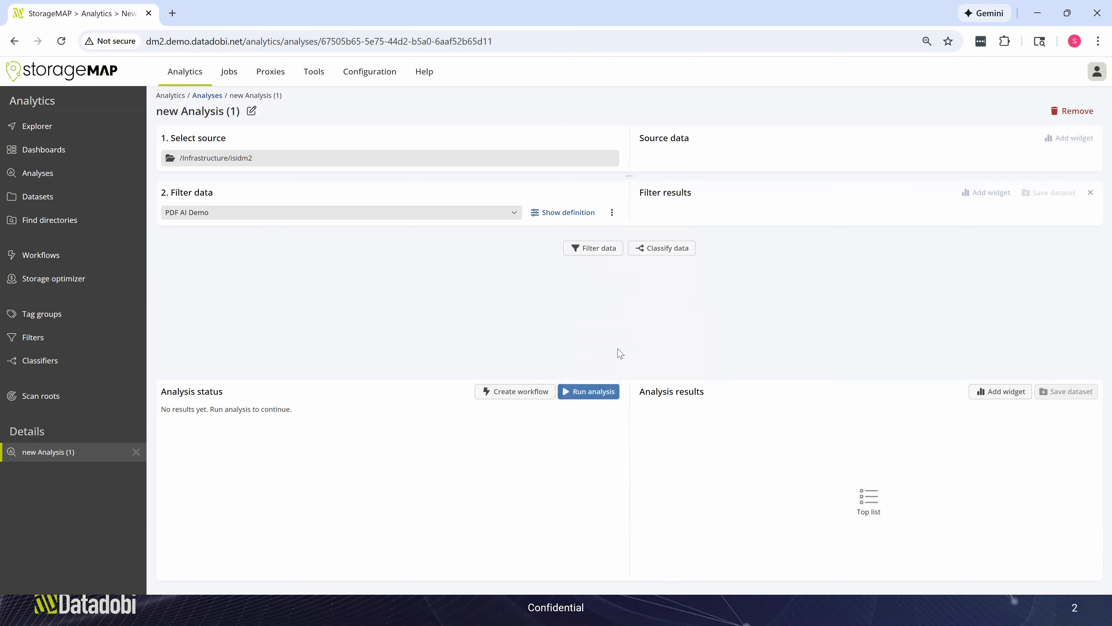
pyautogui.click(574, 212)
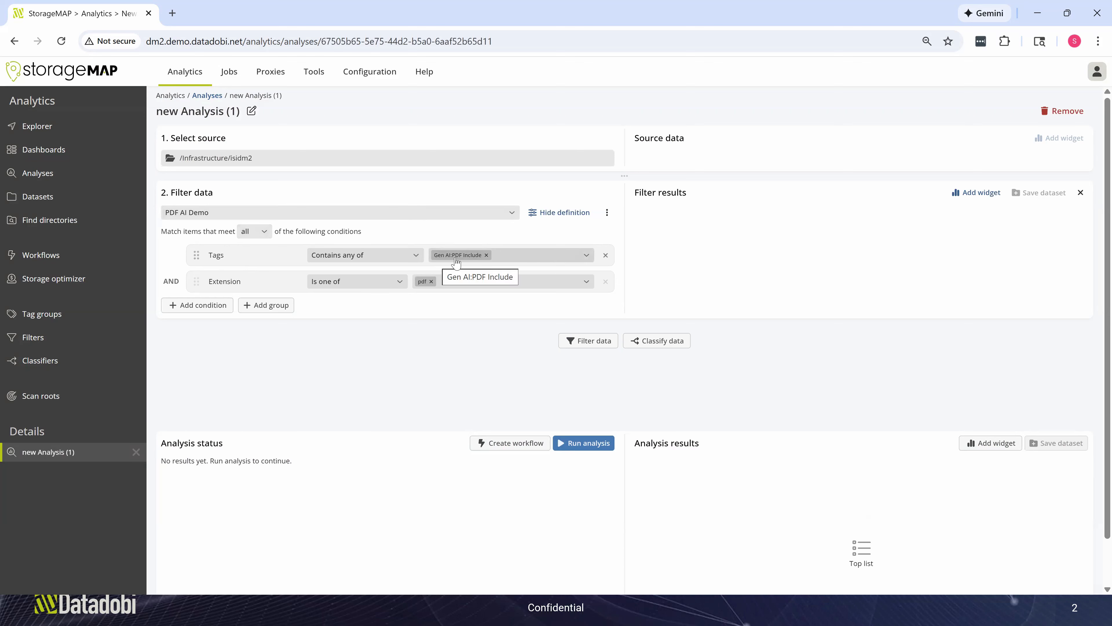
pyautogui.click(514, 254)
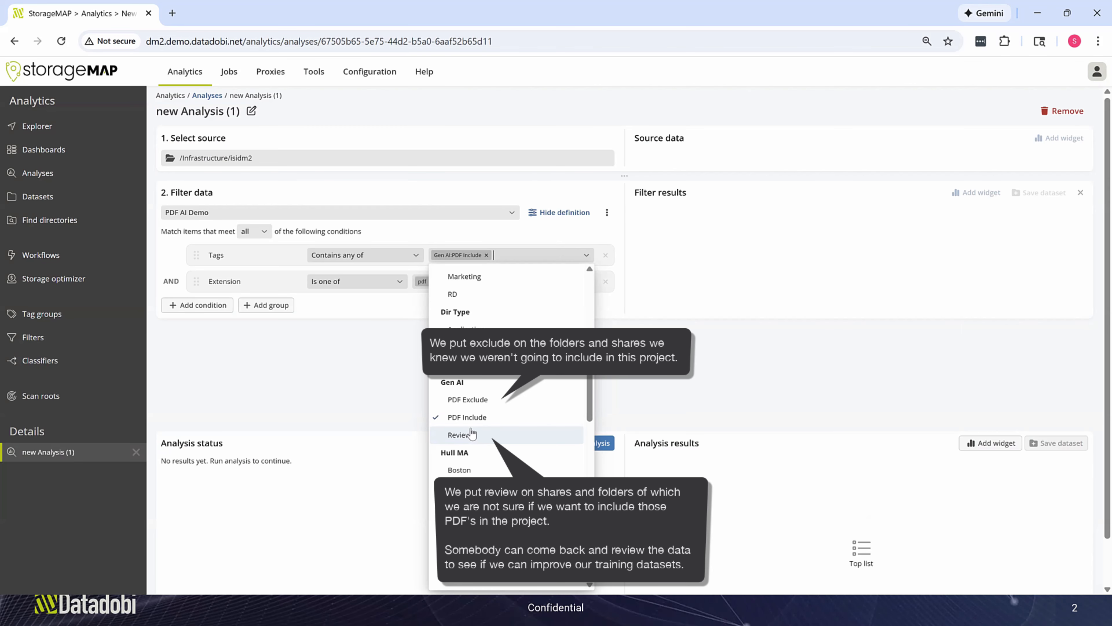
pyautogui.click(402, 397)
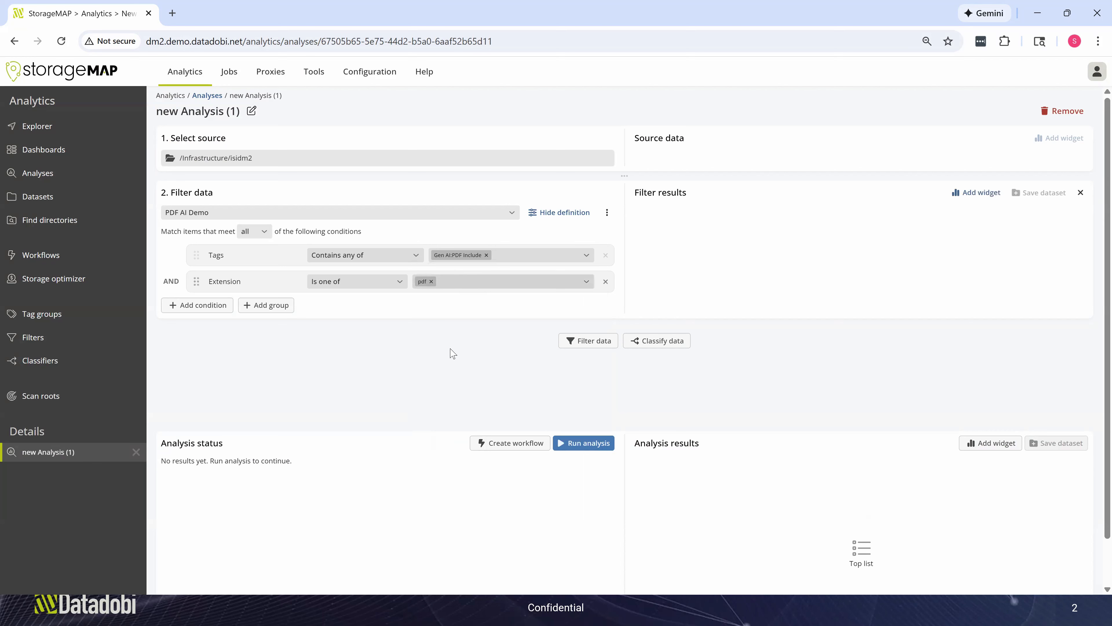
# Add the saved filter 10 years as a second data filter and show its definition.
pyautogui.click(594, 349)
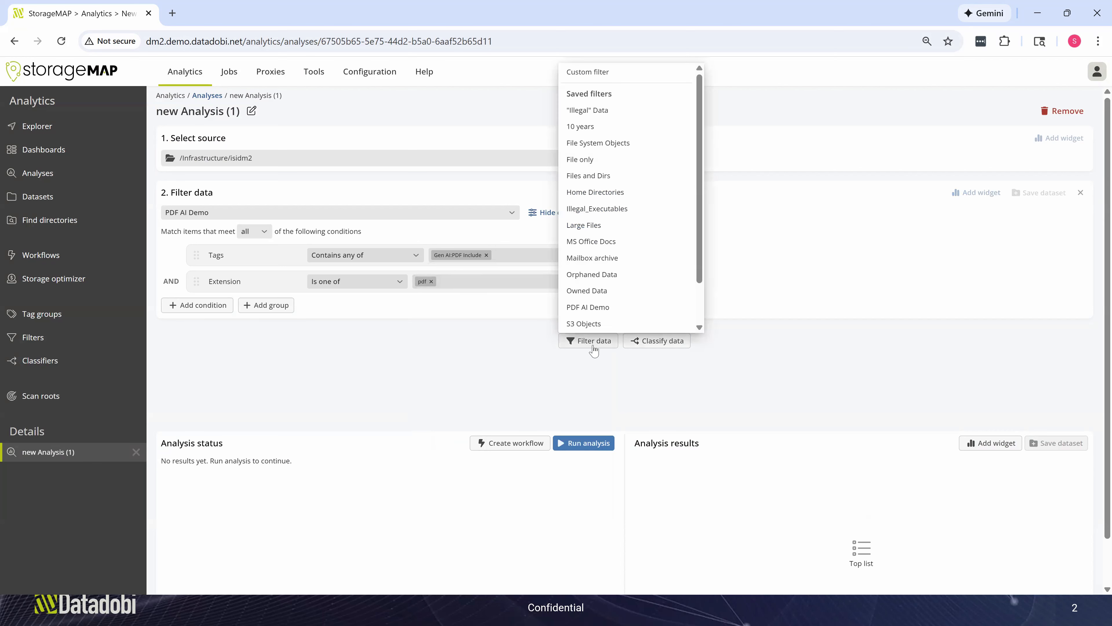
pyautogui.click(591, 127)
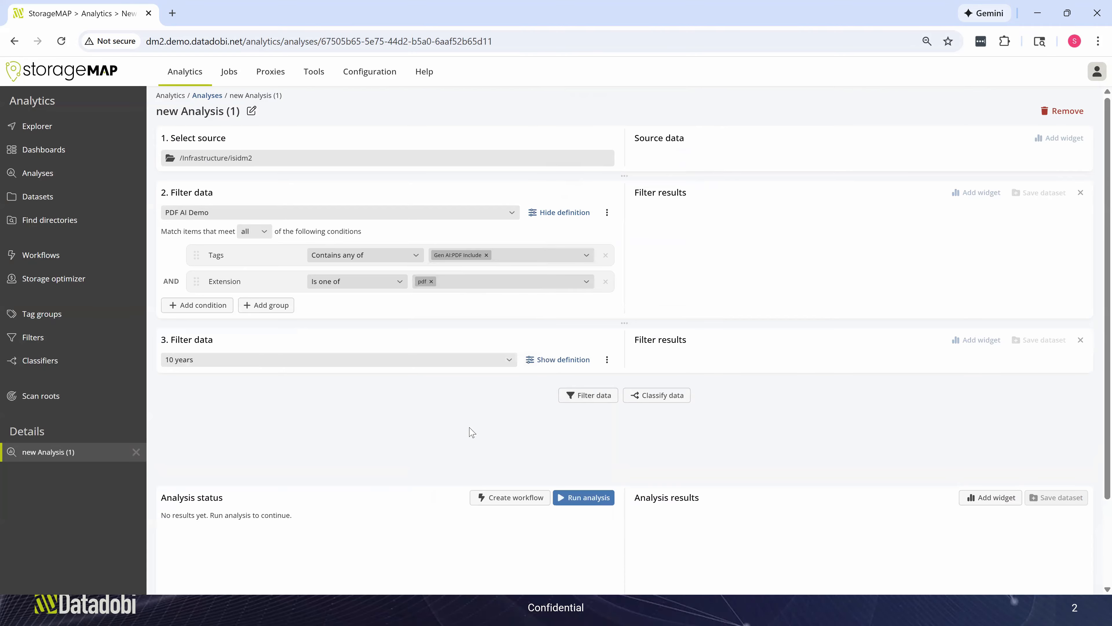
pyautogui.click(559, 360)
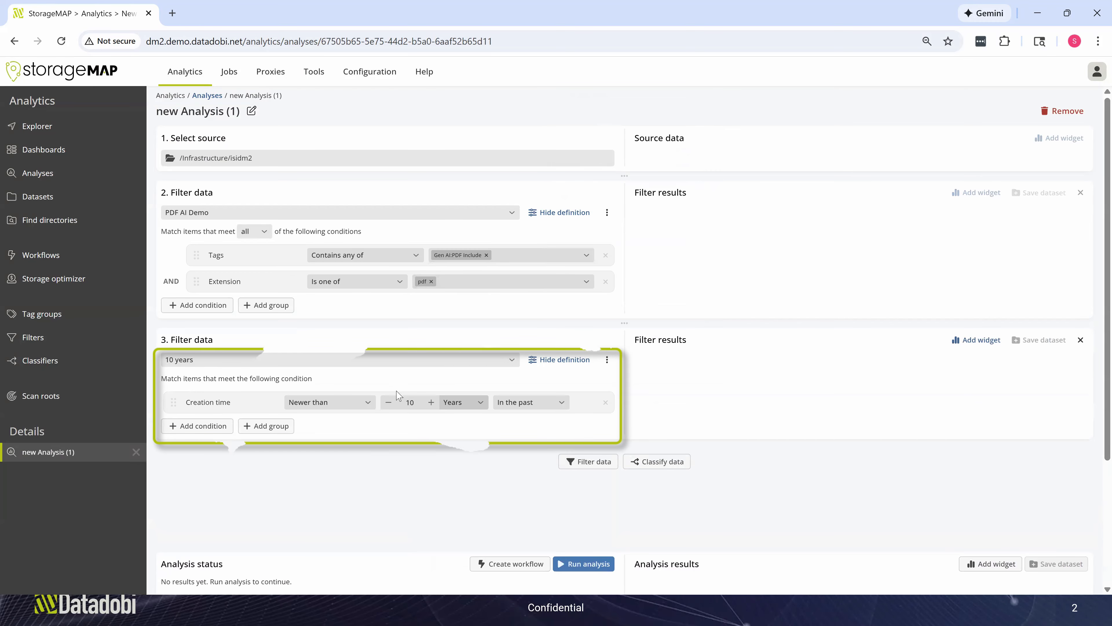
# Lower the creation-time limit of the second filter to 6 years and restore it to 10 years.
pyautogui.click(388, 406)
pyautogui.click(388, 406)
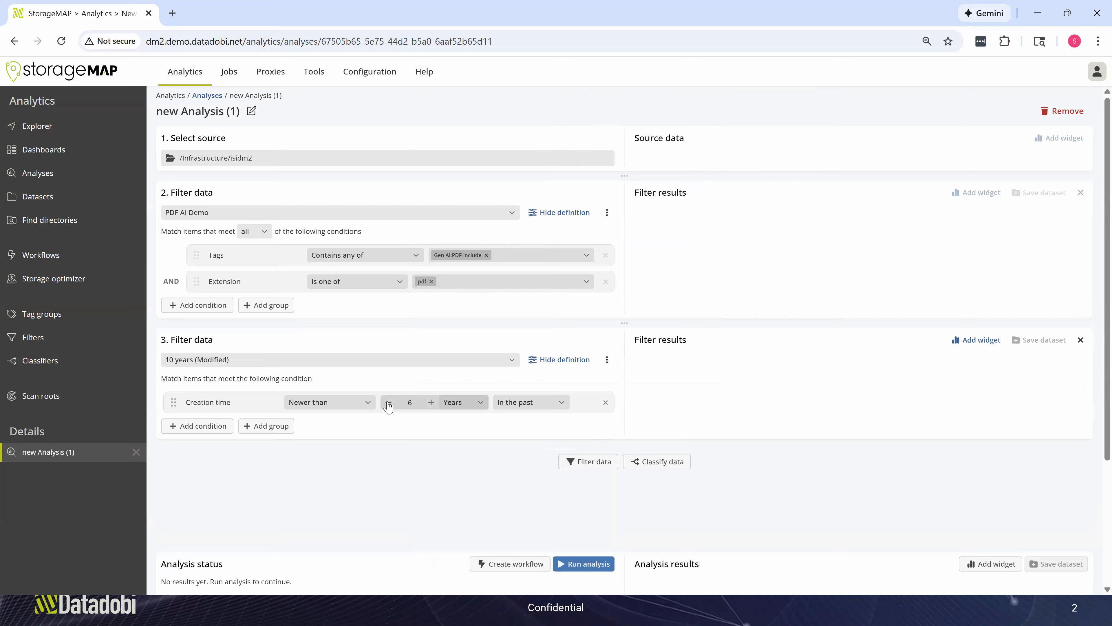
pyautogui.click(432, 404)
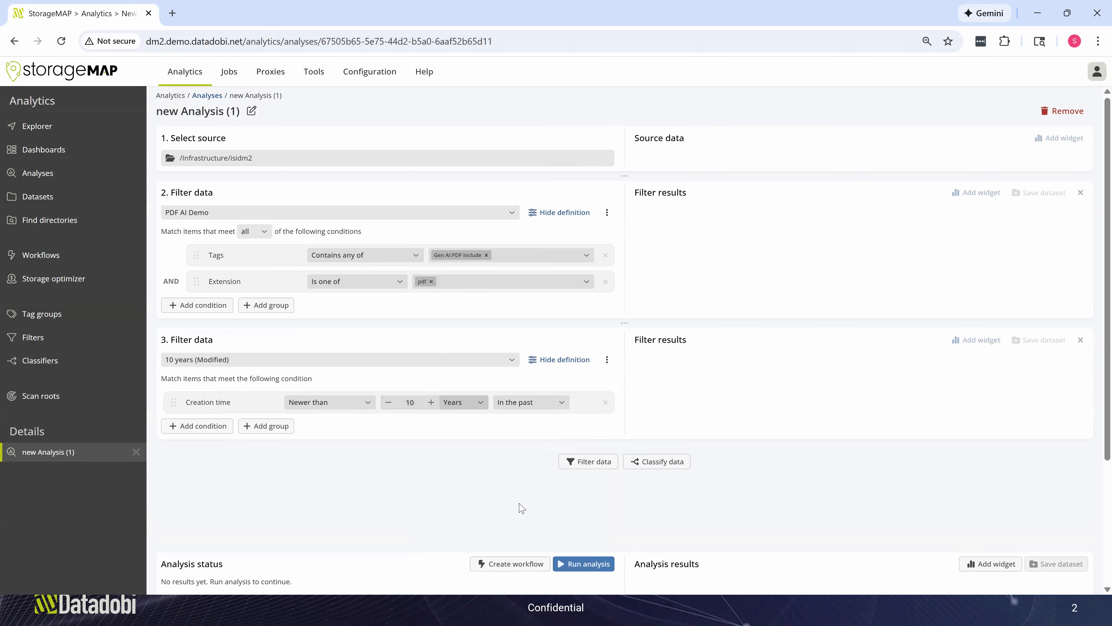
# Run the analysis and review the list of files that match both filters.
pyautogui.scroll(-1, 593, 517)
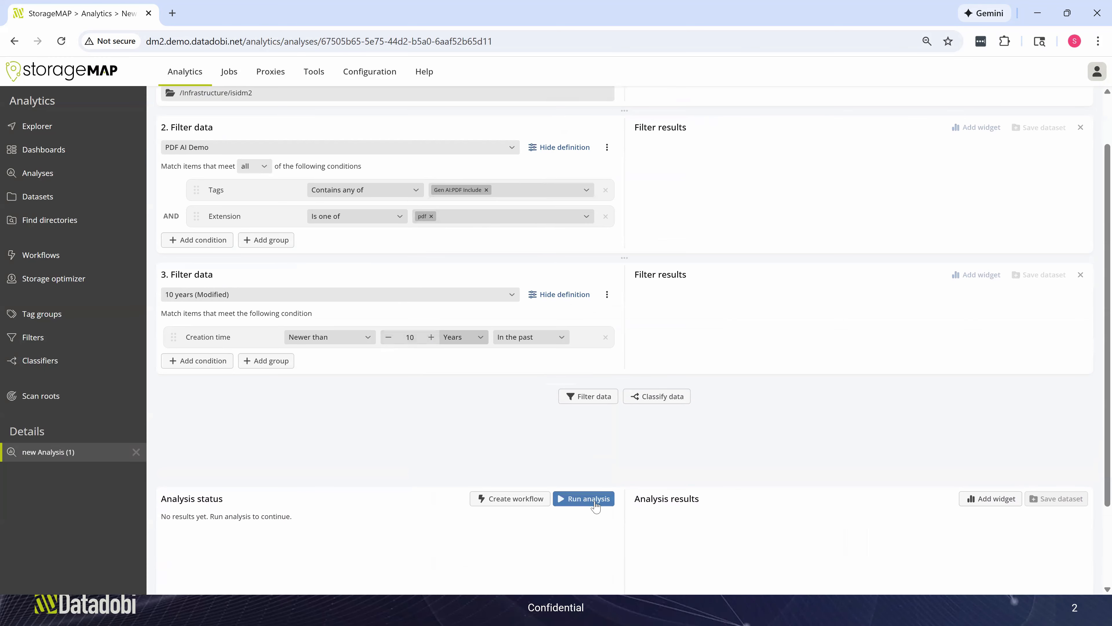
pyautogui.click(596, 503)
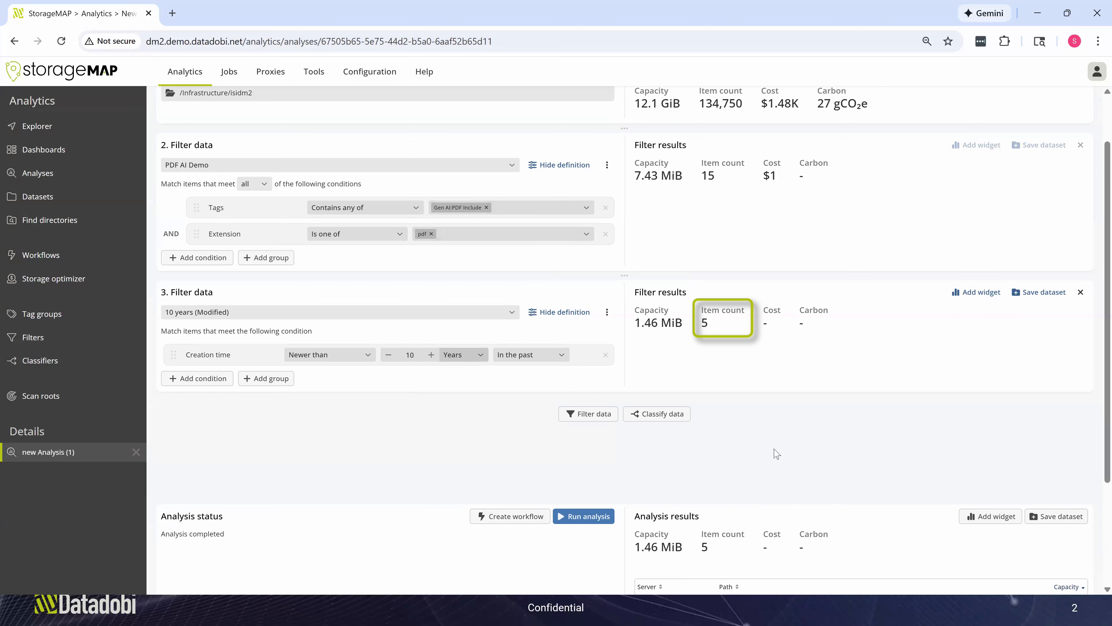
pyautogui.scroll(-3, 832, 454)
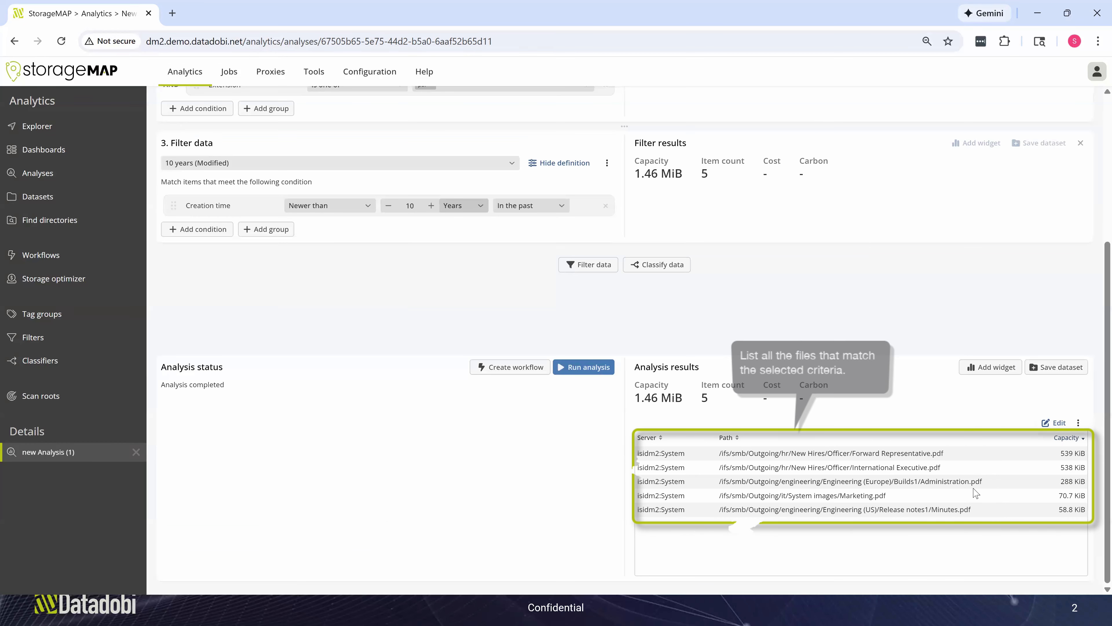
# Save the analysis results as a dataset named "AI Demo".
pyautogui.click(1059, 368)
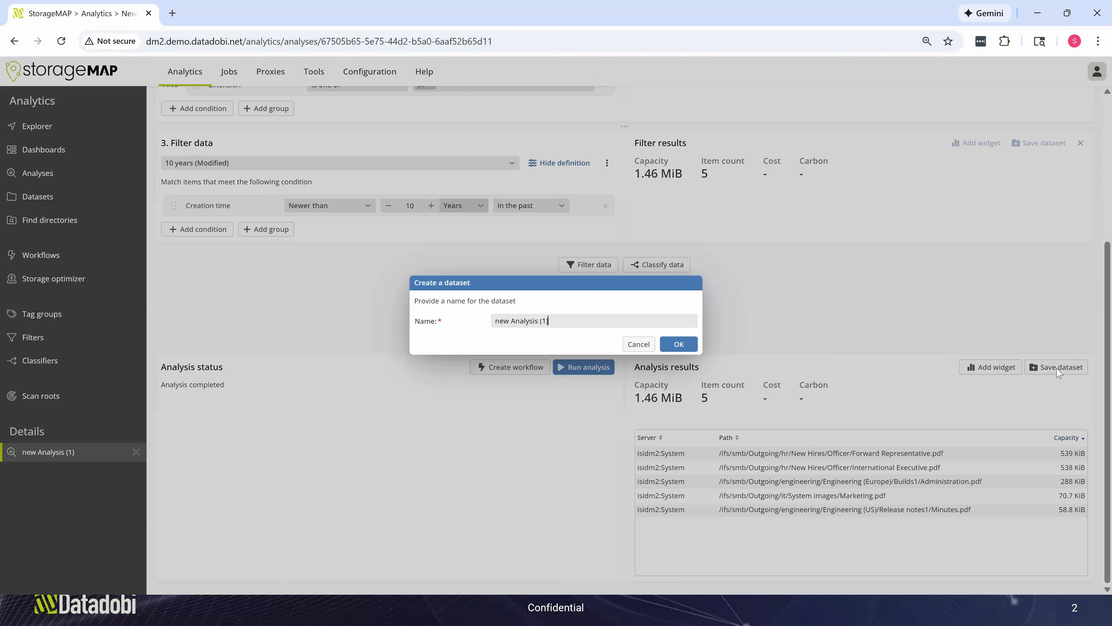
pyautogui.press('BackSpace')
pyautogui.press('BackSpace')
pyautogui.press('BackSpace')
pyautogui.press('BackSpace')
pyautogui.press('BackSpace')
pyautogui.press('BackSpace')
pyautogui.press('BackSpace')
pyautogui.press('BackSpace')
pyautogui.press('BackSpace')
pyautogui.press('BackSpace')
pyautogui.press('BackSpace')
pyautogui.press('BackSpace')
pyautogui.press('BackSpace')
pyautogui.press('BackSpace')
pyautogui.press('BackSpace')
pyautogui.press('BackSpace')
pyautogui.write('AI demo')
pyautogui.click(676, 347)
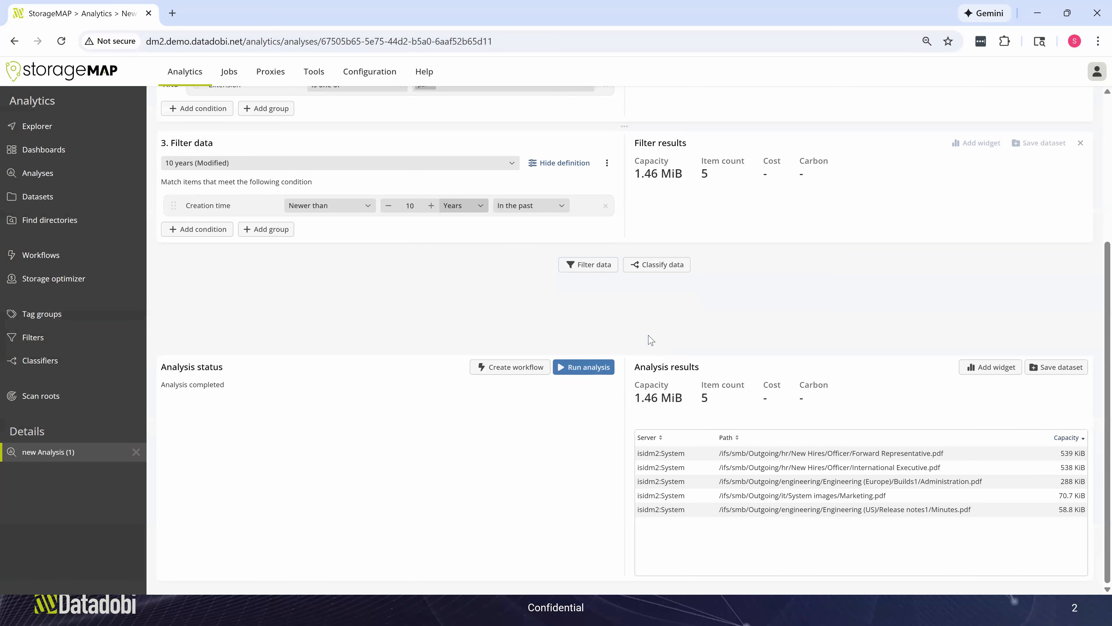
# Start a copy job from the AI Demo dataset, using /ifs/smb on isidm2:System as the source path.
pyautogui.click(68, 202)
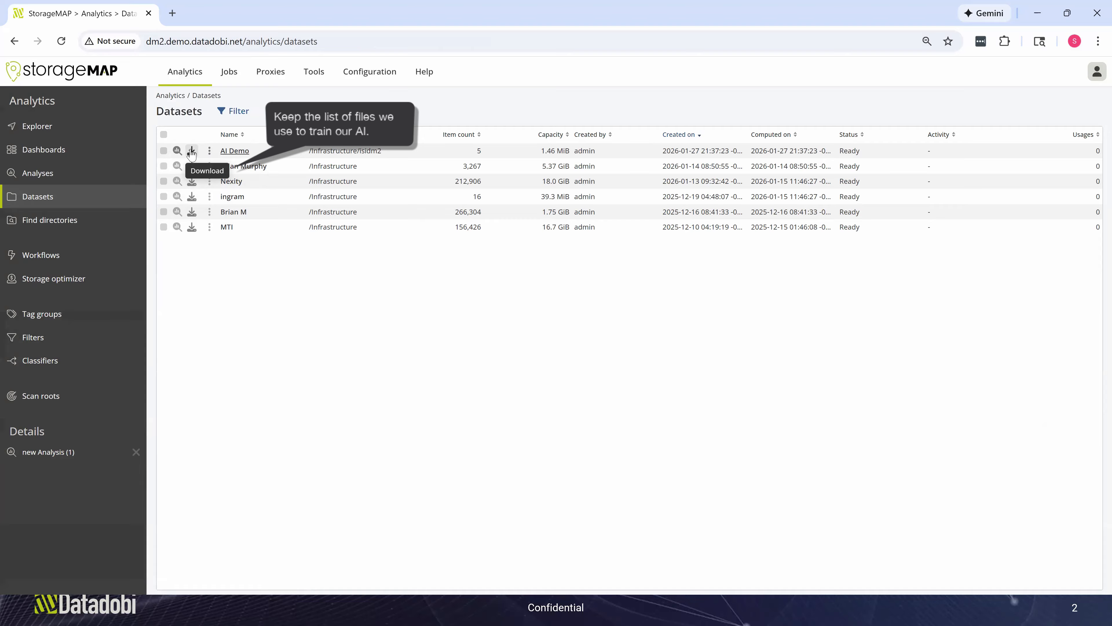
pyautogui.click(210, 152)
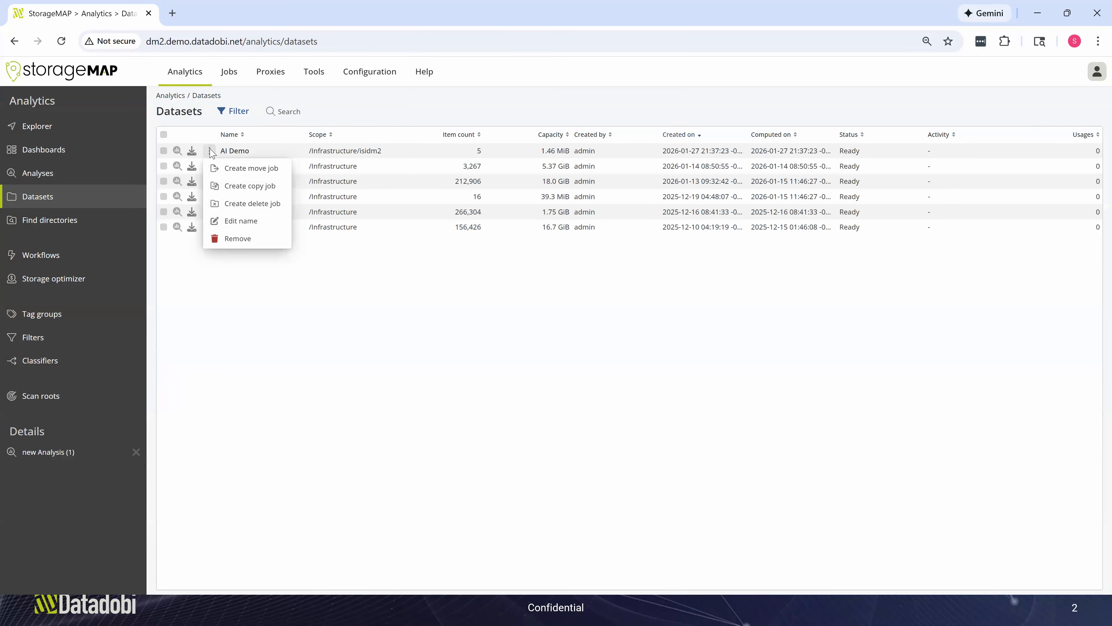
pyautogui.click(244, 187)
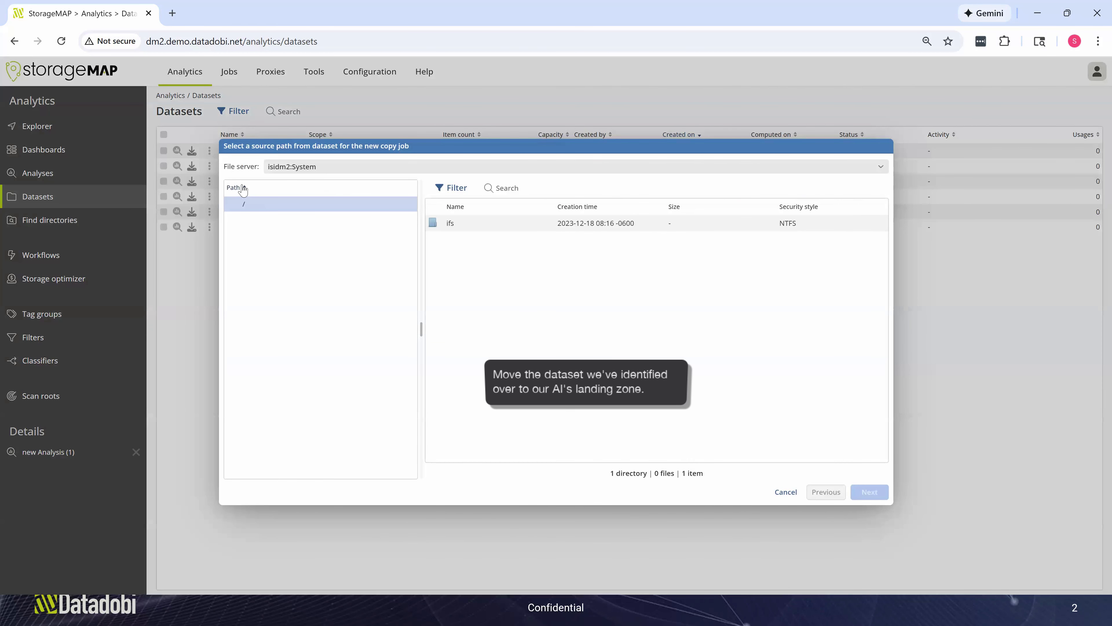
pyautogui.doubleClick(452, 224)
pyautogui.click(454, 224)
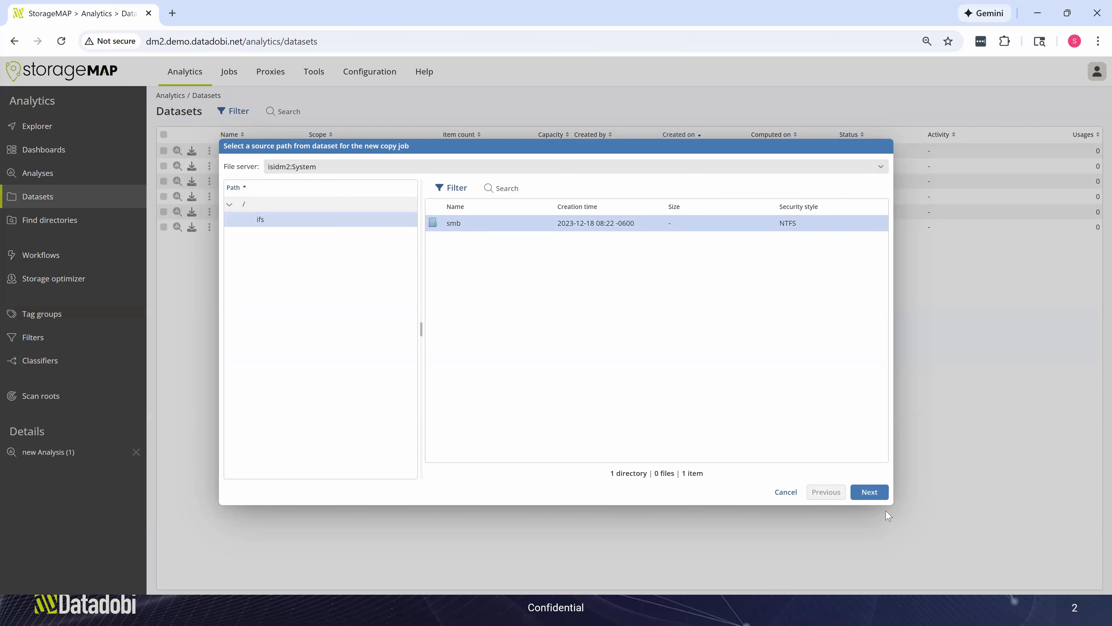
pyautogui.click(869, 492)
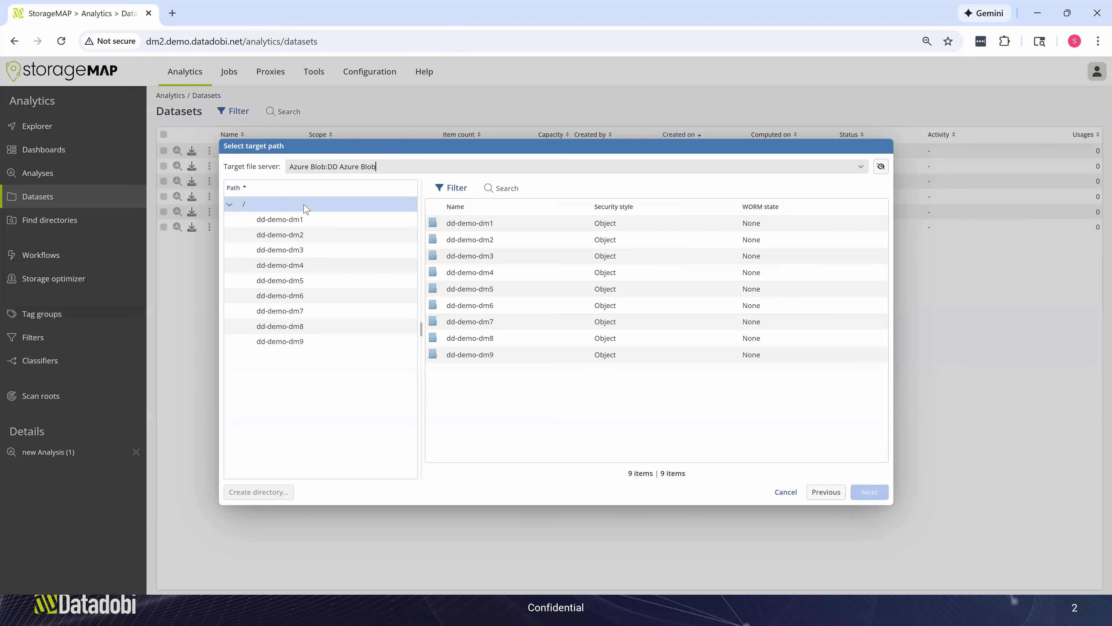
# Set the copy target to the ObjectStore (Amazon Simple Storage Service (S3)) server and open dd-demo-dm2/Demo/Demo1/Outgoing.
pyautogui.click(367, 166)
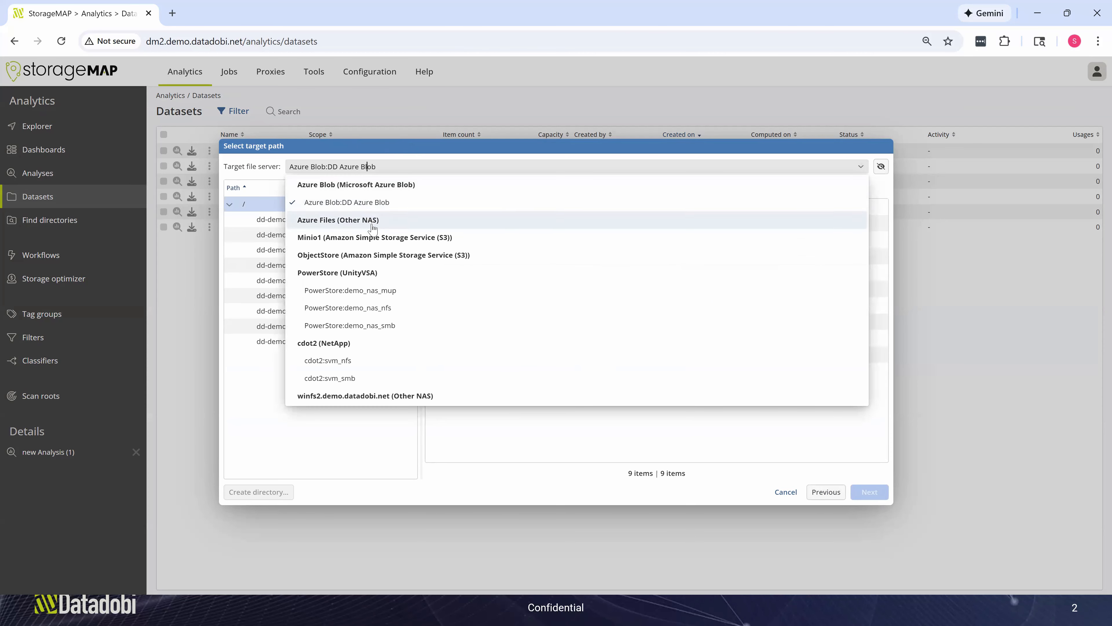
pyautogui.click(379, 255)
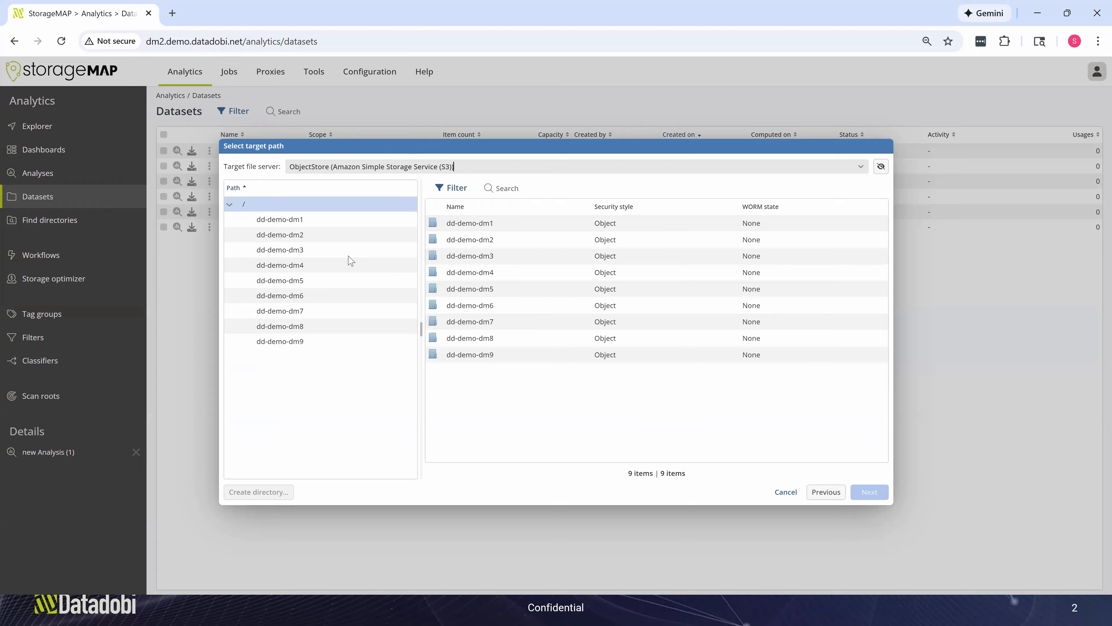
pyautogui.click(283, 235)
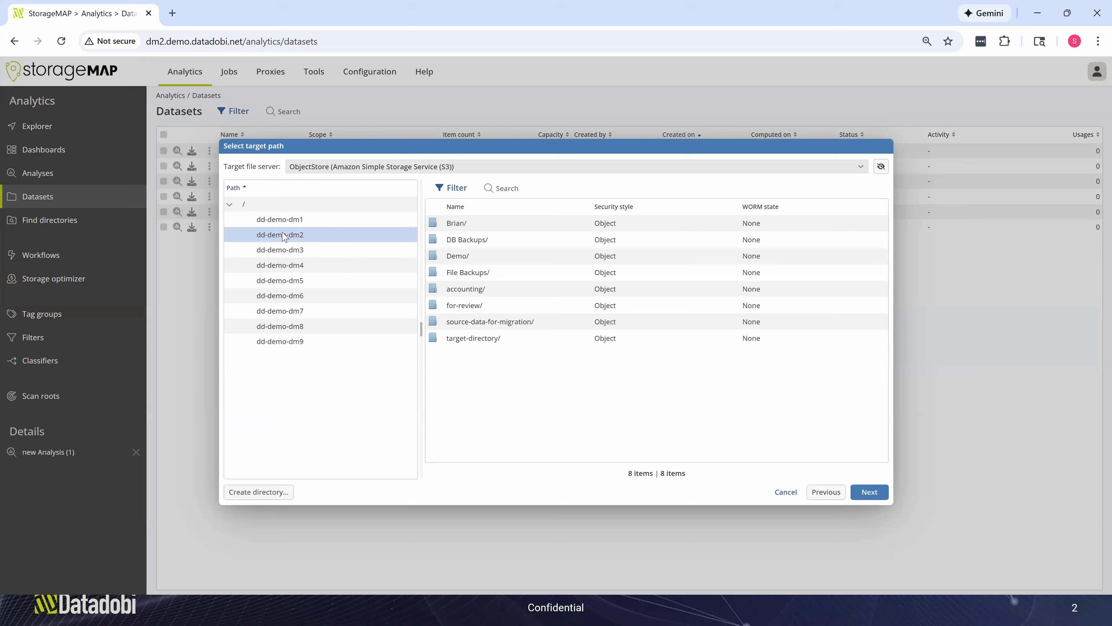
pyautogui.doubleClick(462, 257)
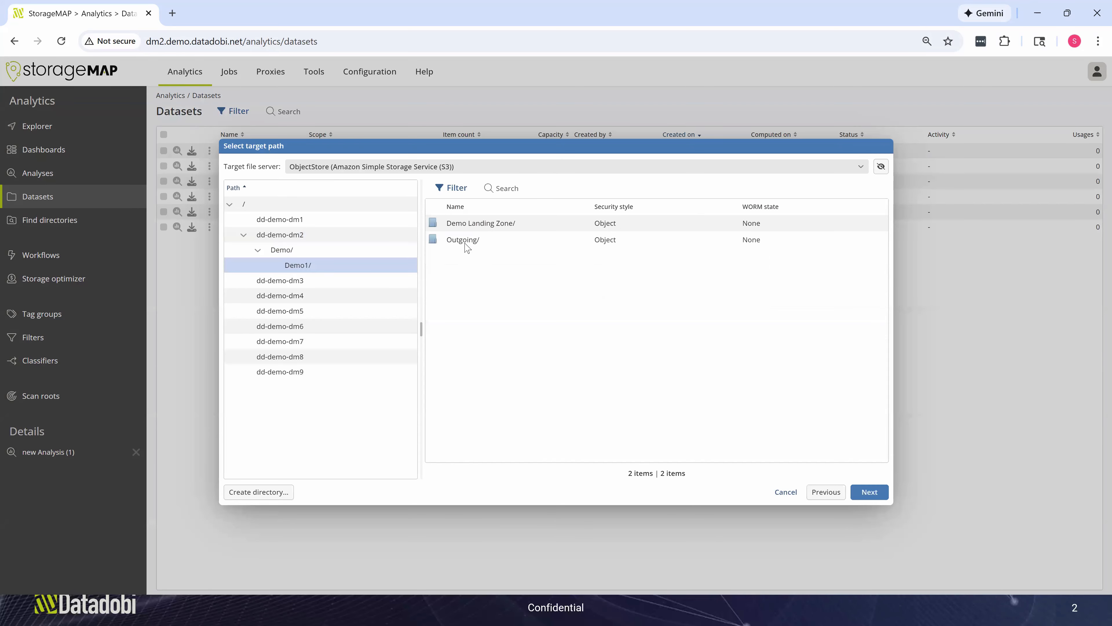
pyautogui.doubleClick(474, 239)
# Create a directory named "Demo Landing Zone" inside Outgoing and use it as the copy job's target path.
pyautogui.click(277, 492)
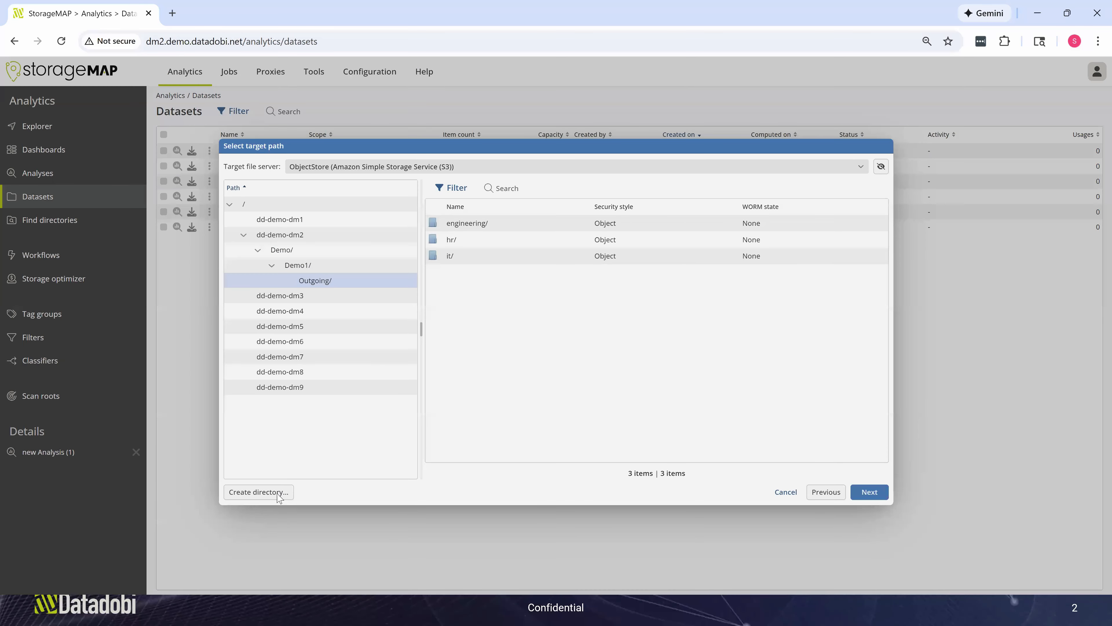
pyautogui.write('Demo Landing Zone')
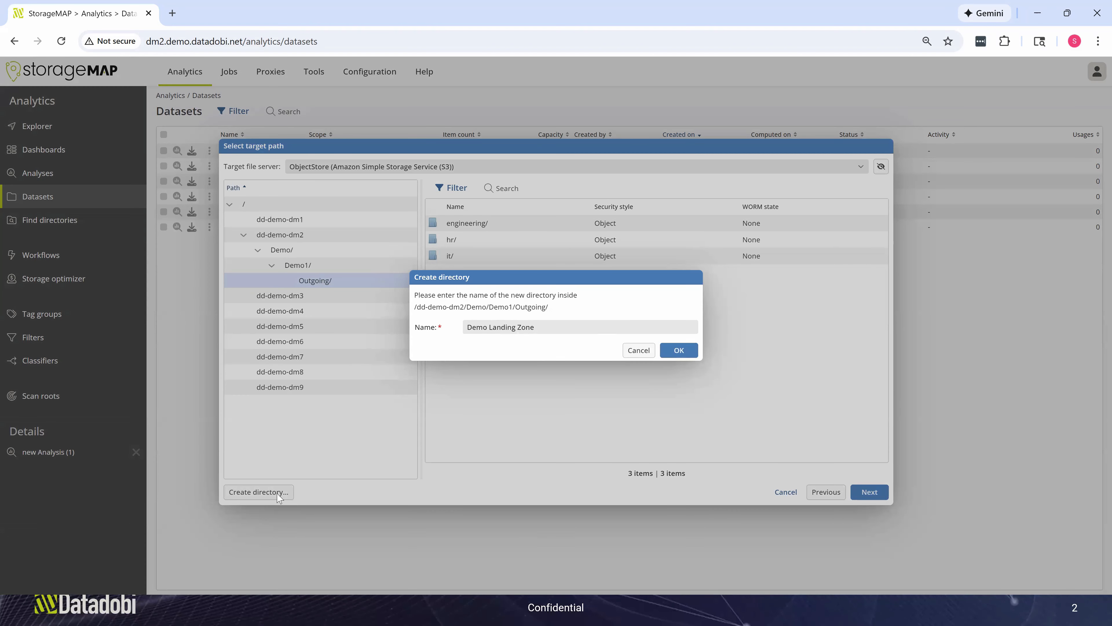
pyautogui.press('Return')
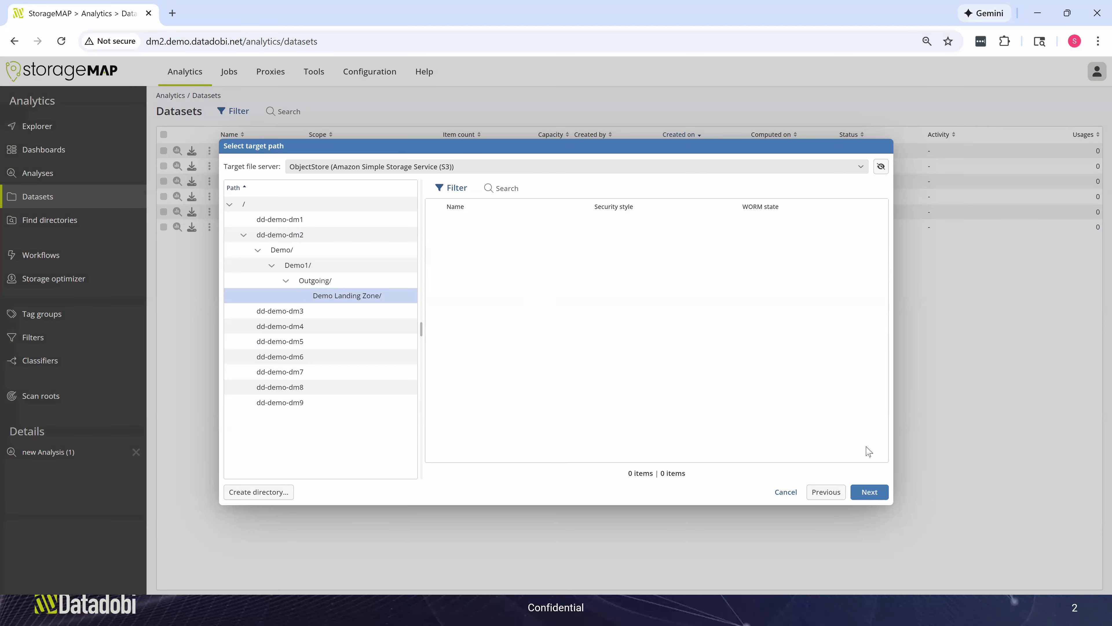
pyautogui.click(866, 493)
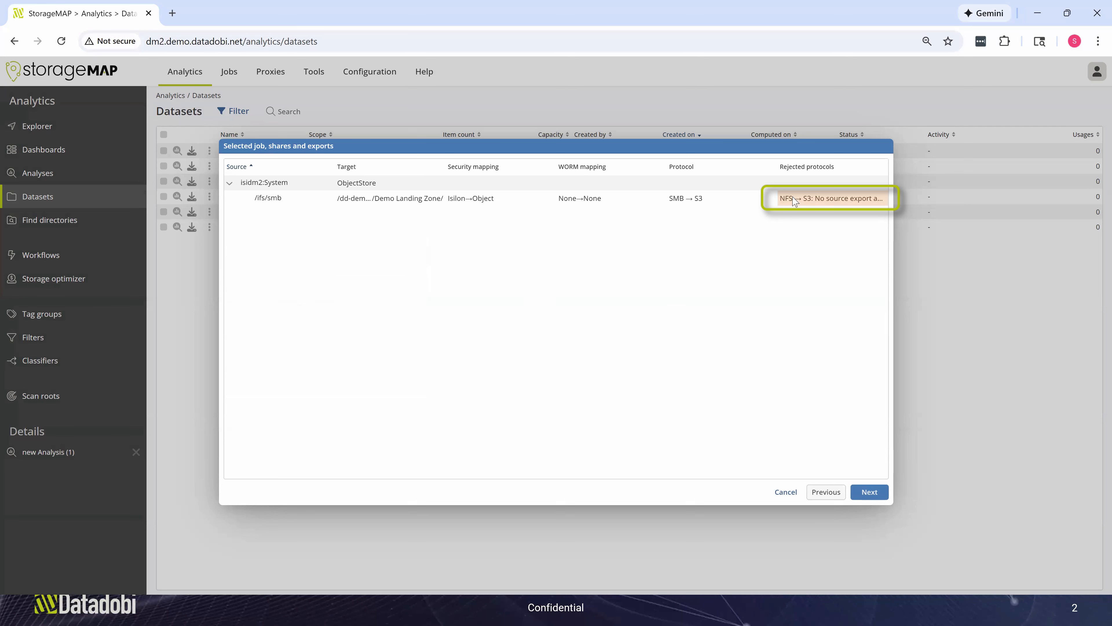
# Accept the SMB to S3 mapping, keep the default job options and finish creating the copy job after the prechecks.
pyautogui.click(871, 497)
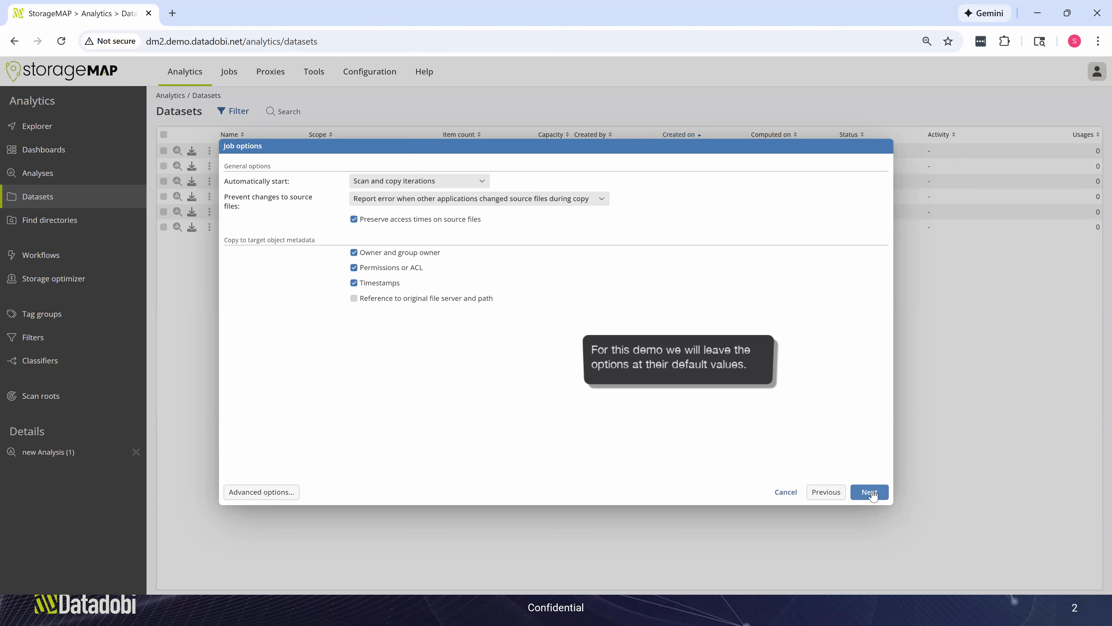
pyautogui.click(869, 491)
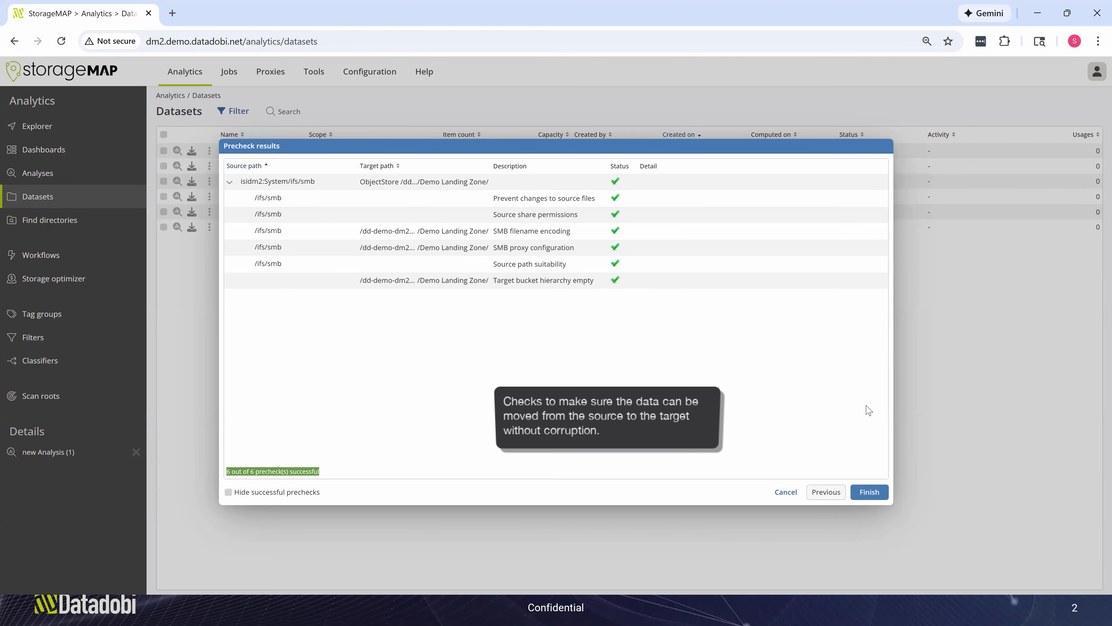
pyautogui.click(870, 492)
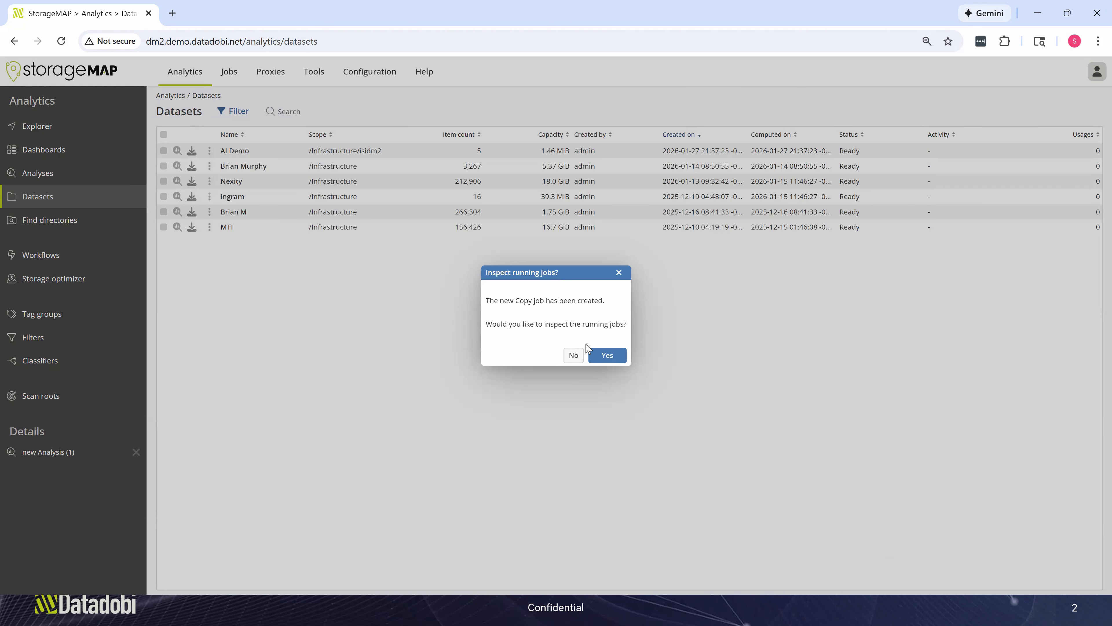
# Open the running /ifs/smb copy job and examine the details of its scan and copy iterations.
pyautogui.click(614, 359)
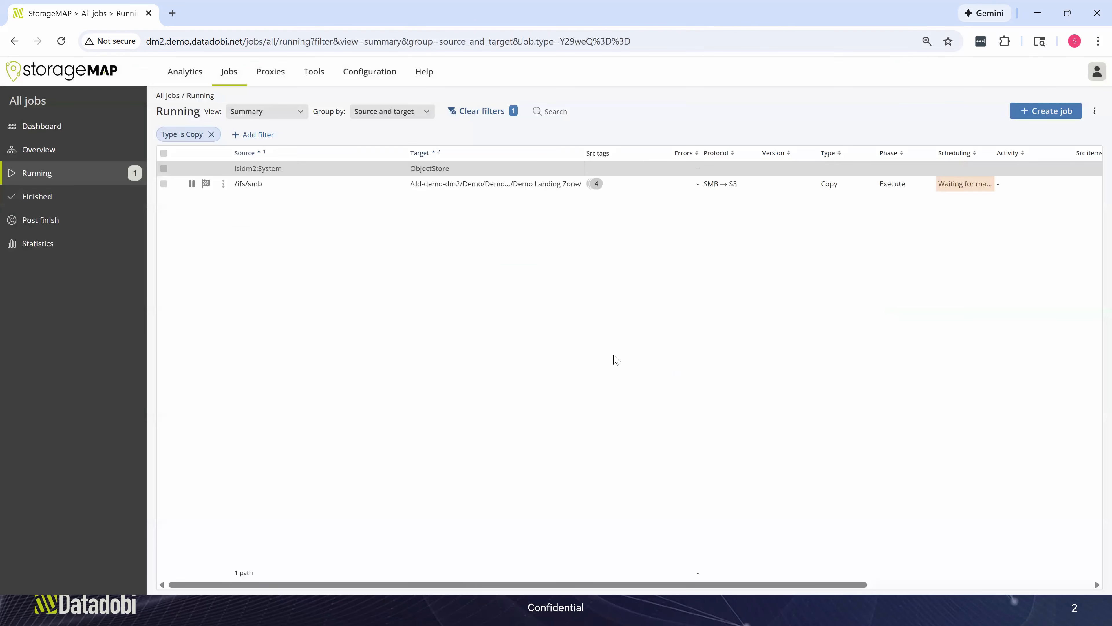
pyautogui.click(261, 188)
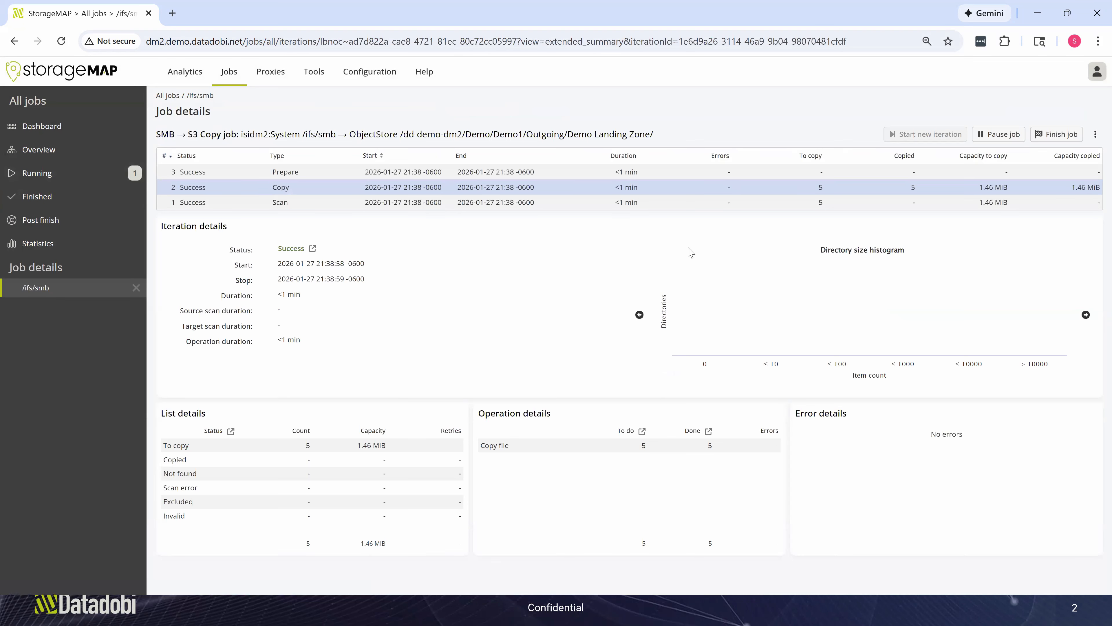
pyautogui.click(503, 204)
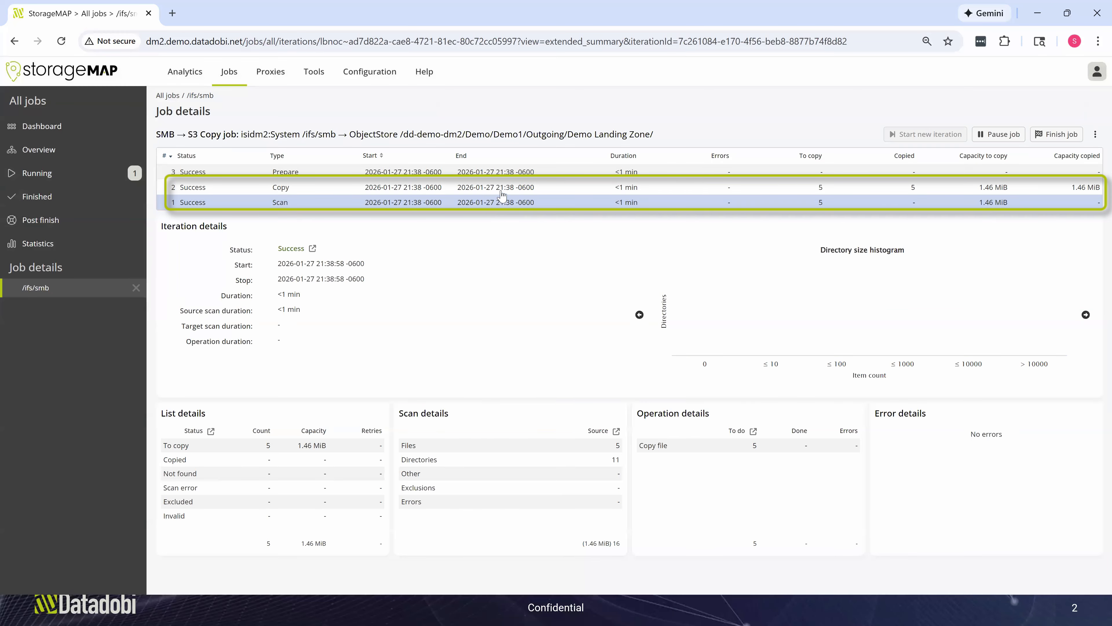
pyautogui.click(504, 188)
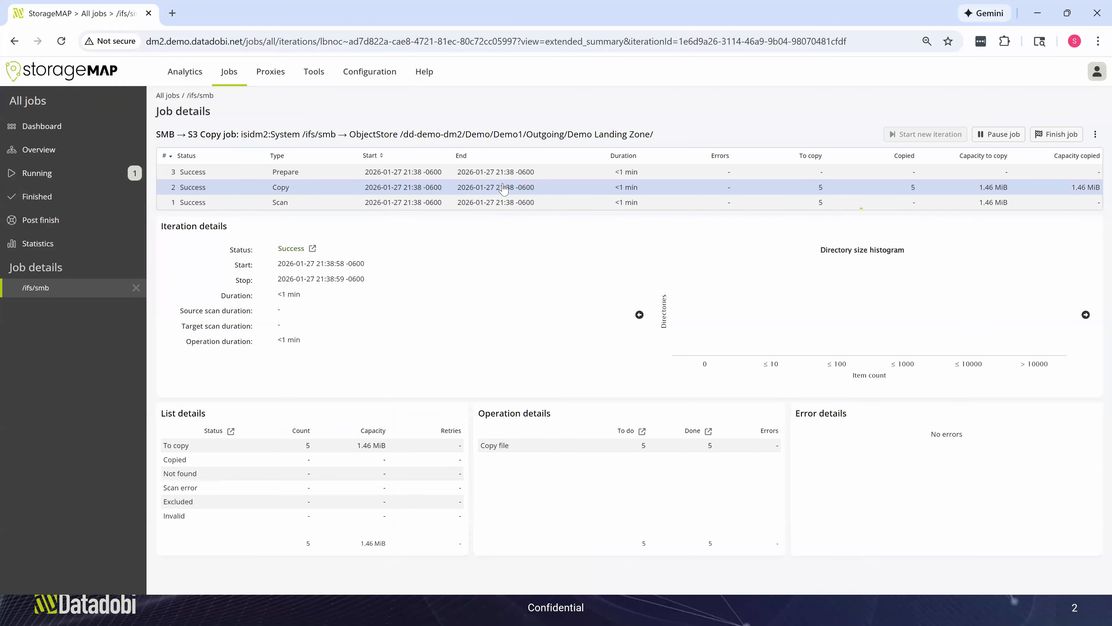